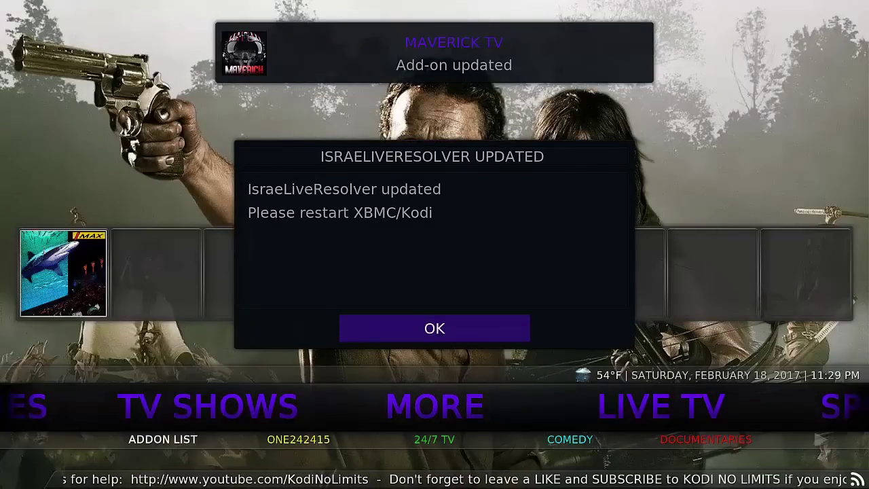
- Dismiss the IsraeLiveResolver update notice, then read through and close the Evolve information message
key("Return")
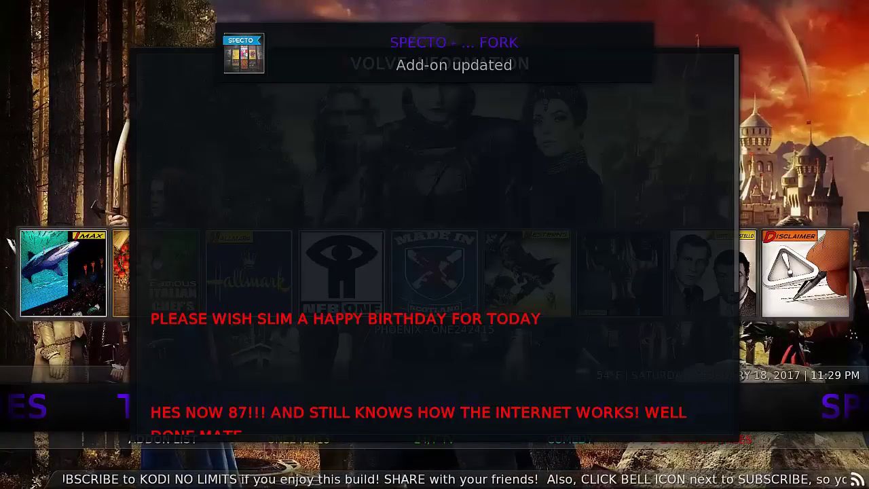
key("Page_Down")
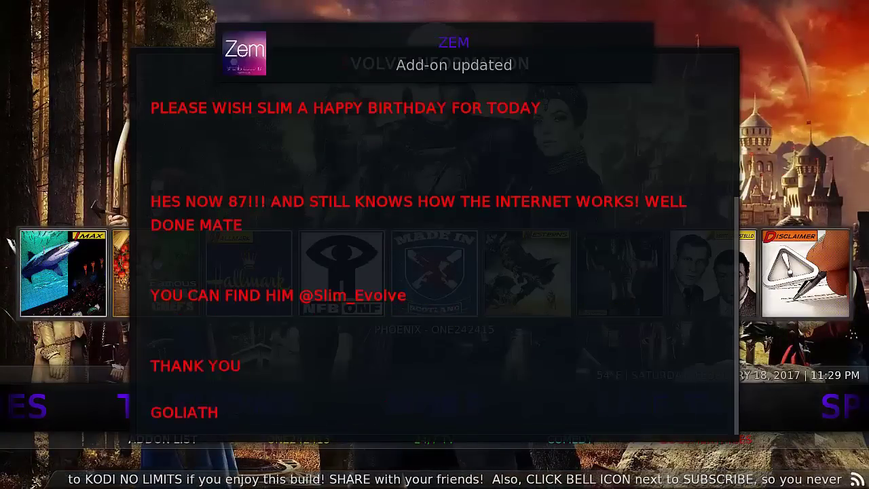
key("Escape")
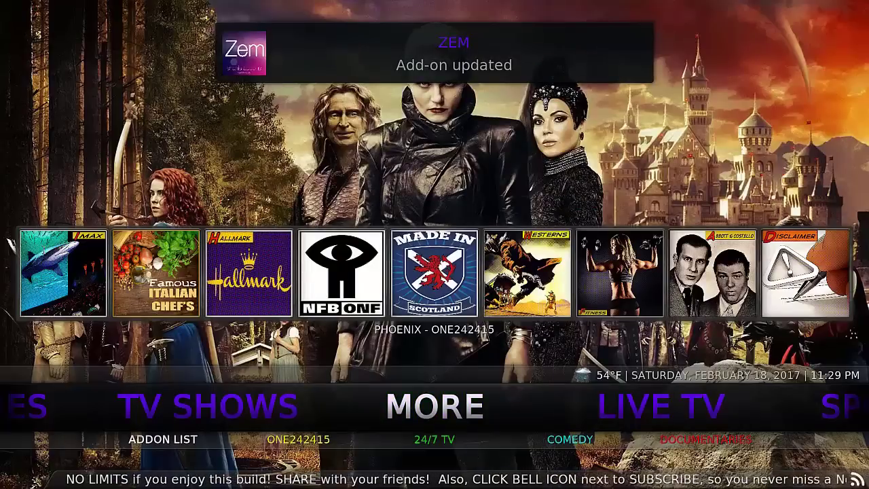
- Look through the Live TV section's add-on shortcuts as far as Zem TV
key("Right")
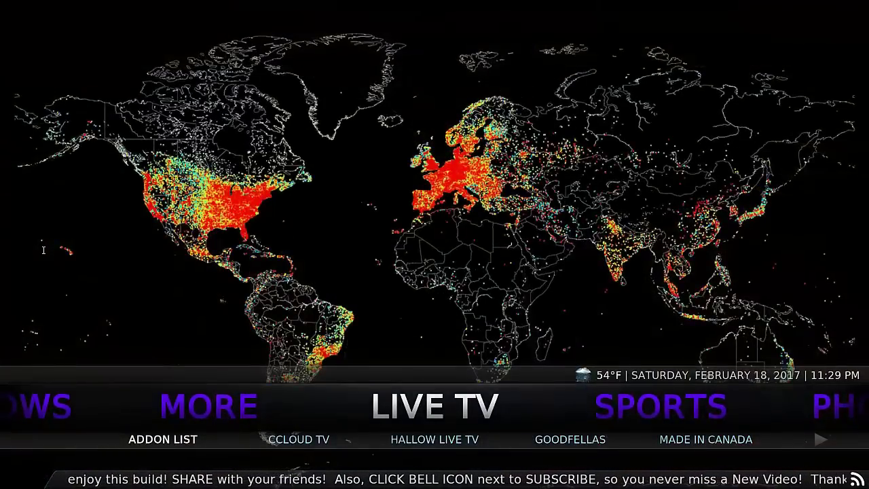
key("Down")
key("Right")
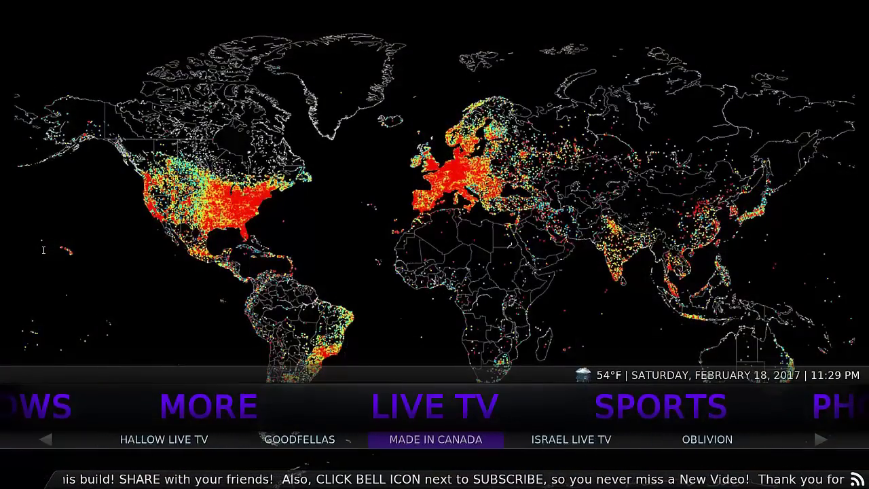
key("Right")
key("Right")
key("Right")
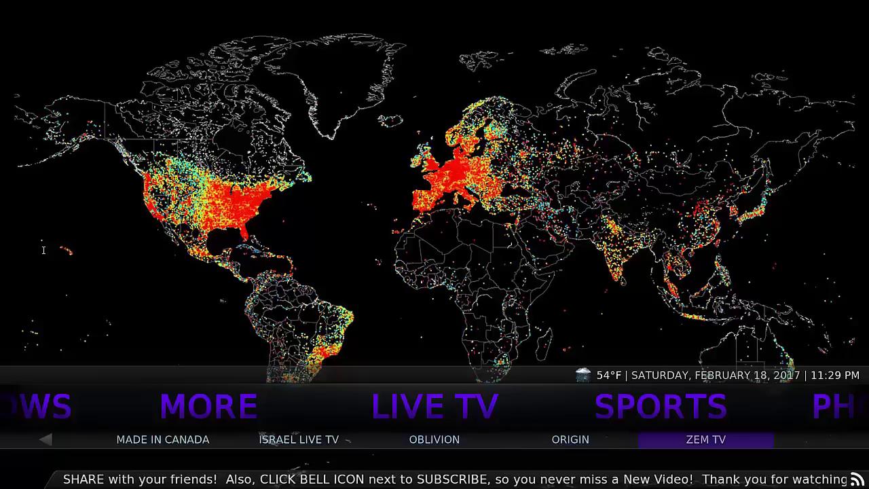
key("Up")
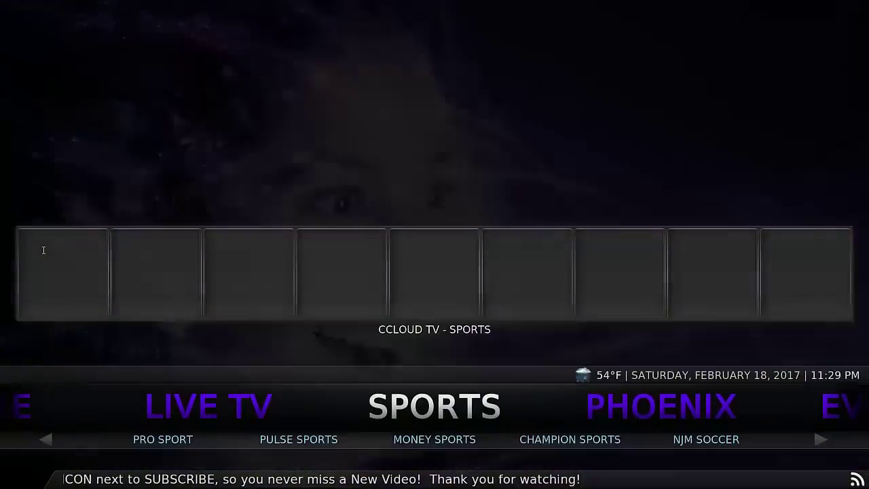
- Examine the Sports section's shortcuts and its row of CCloud TV sports channels
key("Down")
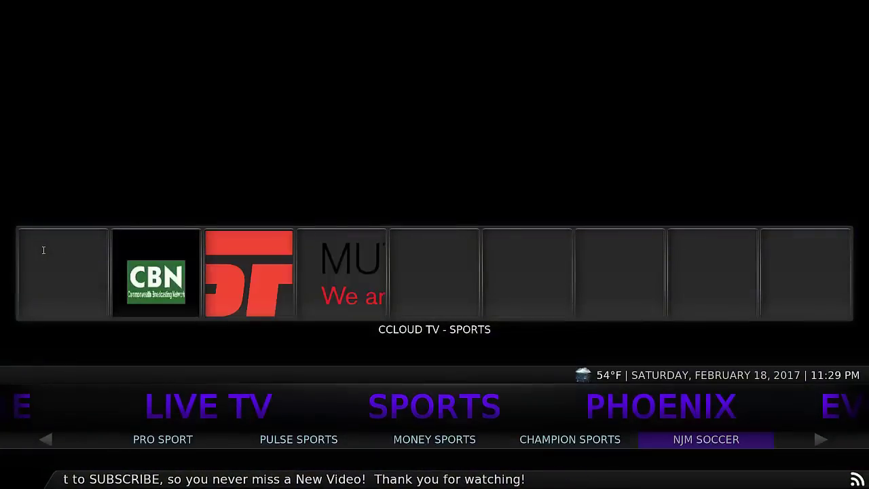
key("Up")
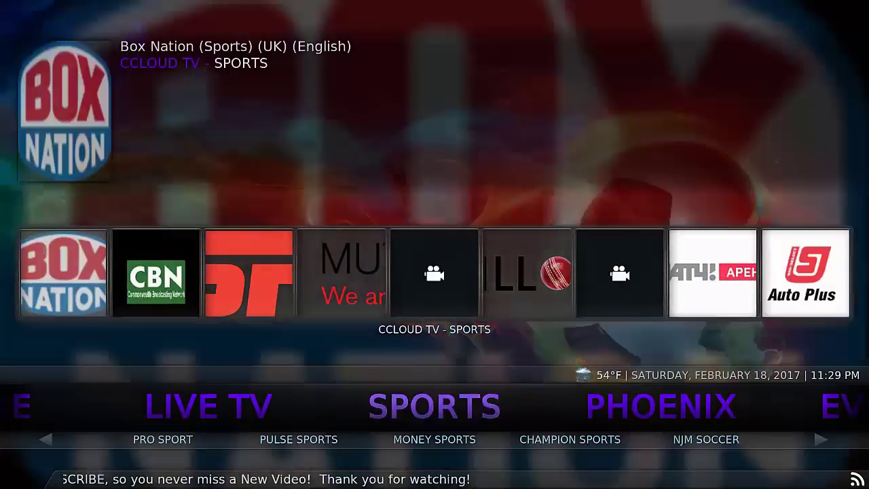
key("Right")
key("Right")
key("Right")
key("Right")
key("Right")
key("Right")
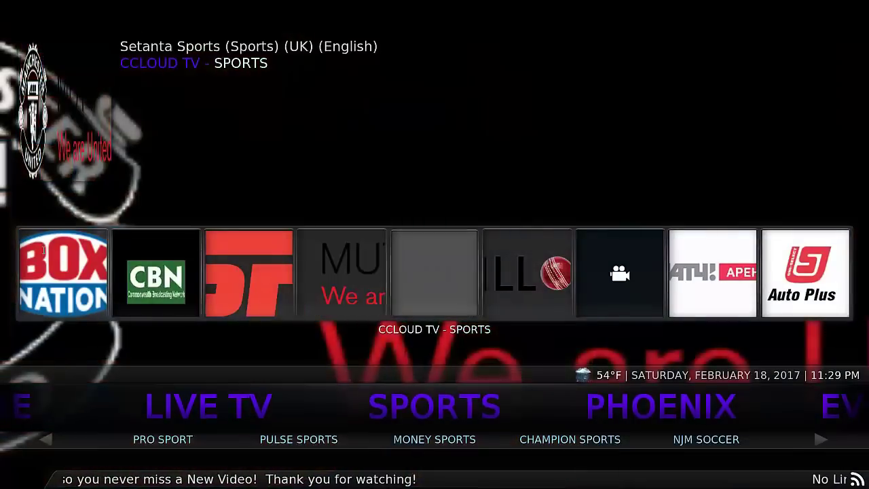
key("Down")
- Examine the Phoenix section's shortcuts and its row of add-on tiles, including Crusader
key("Right")
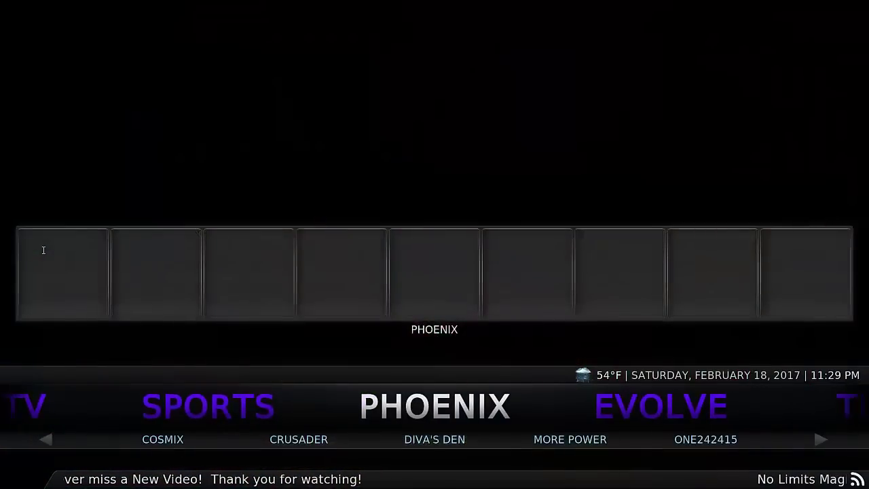
key("Down")
key("Left")
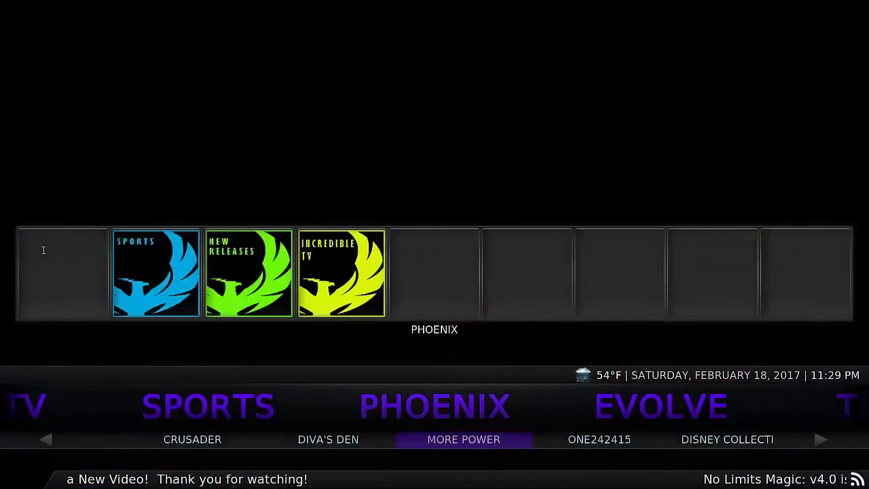
key("Left")
key("Left")
key("Up")
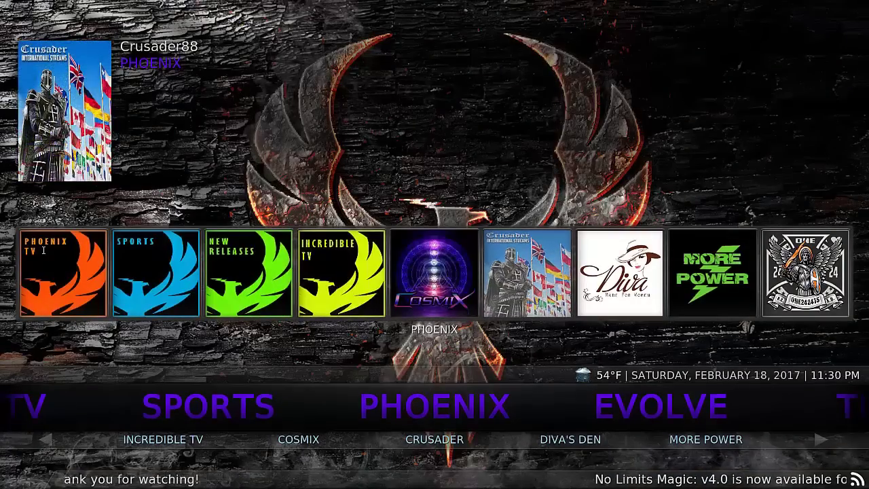
- Browse the home menu sections Evolve, Titan, UK Turk, Her Place, Tools and System
key("Right")
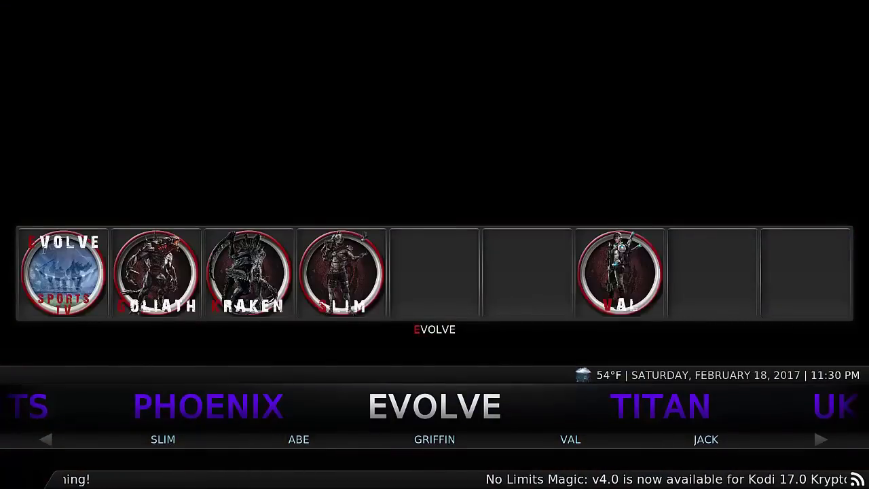
key("Right")
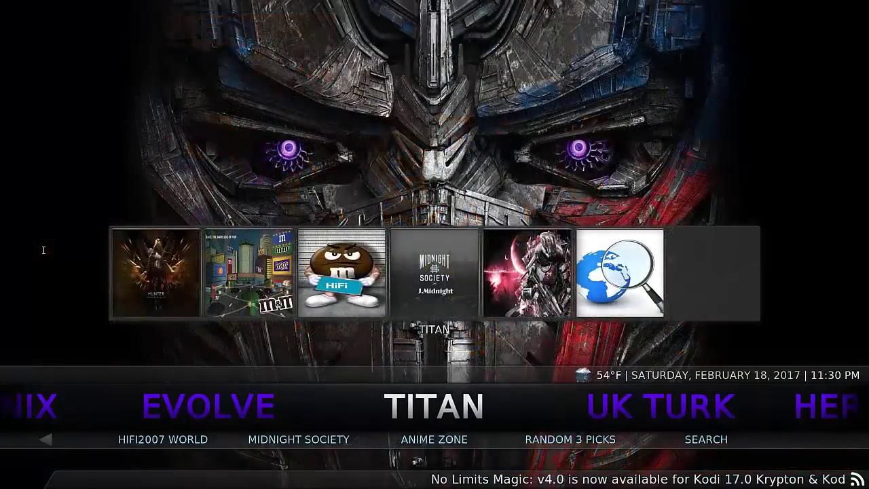
key("Right")
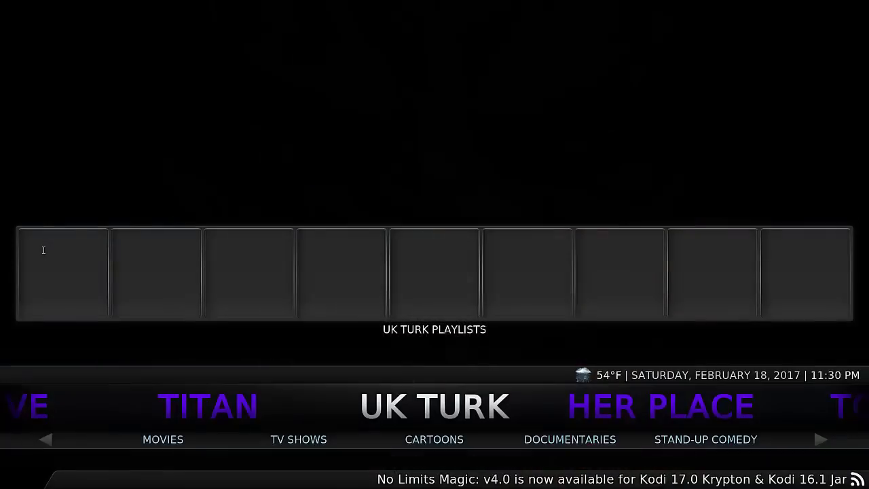
key("Right")
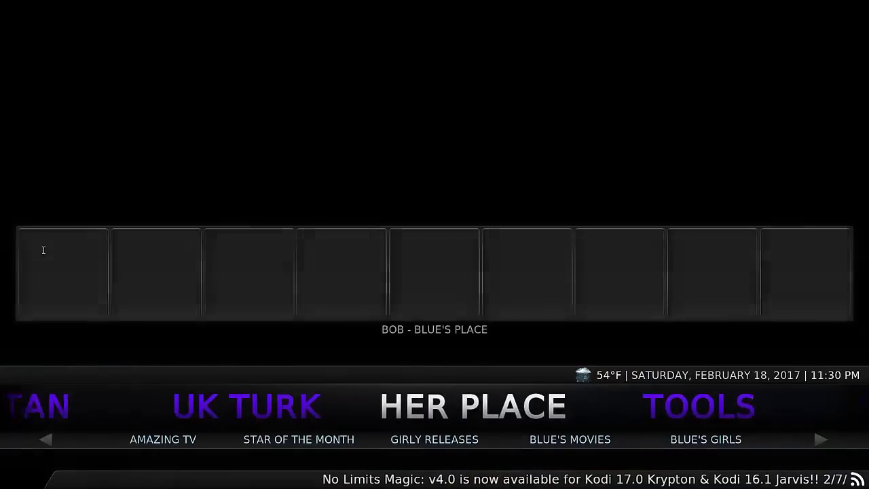
key("Right")
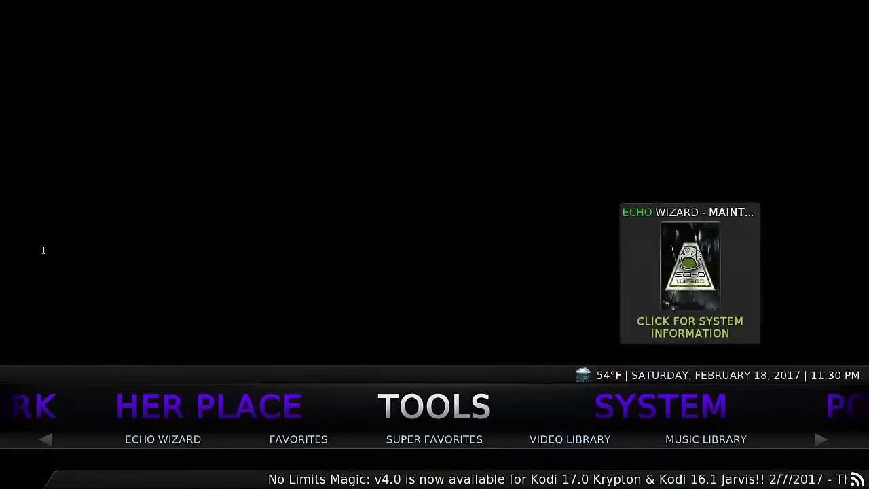
key("Right")
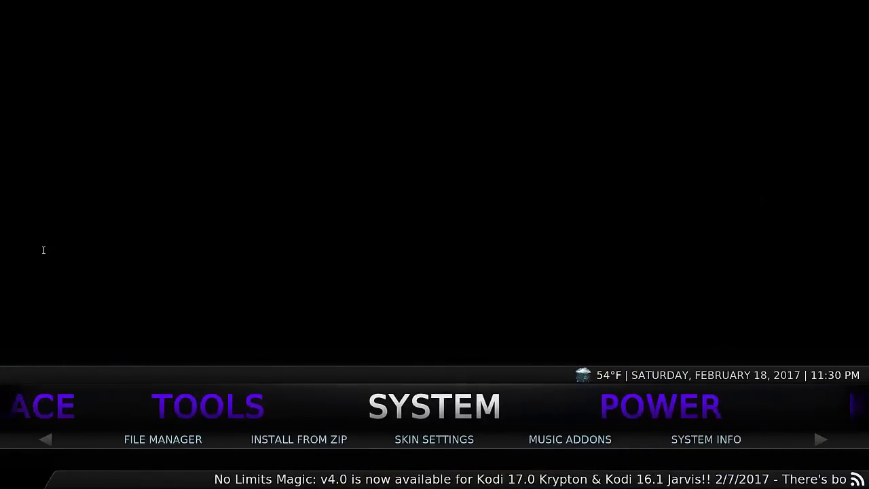
- Browse the home menu sections Power, Kids, Music, Movies, TV Shows and More
key("Right")
key("Right")
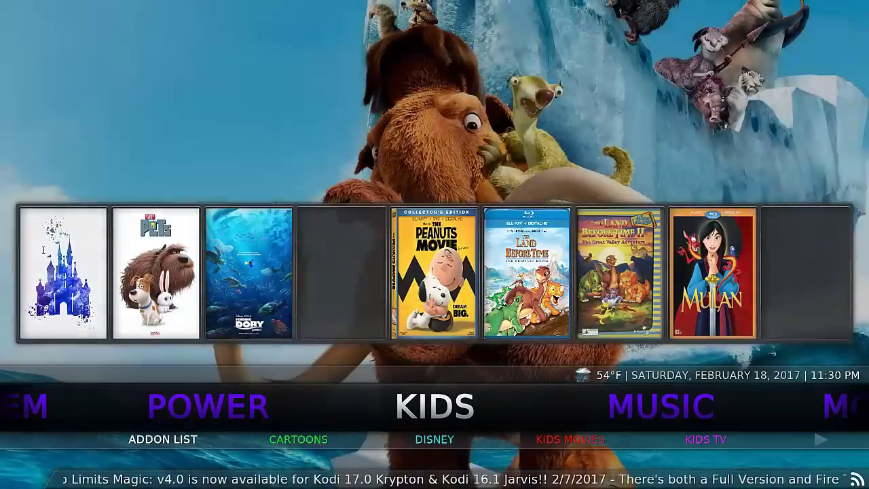
key("Right")
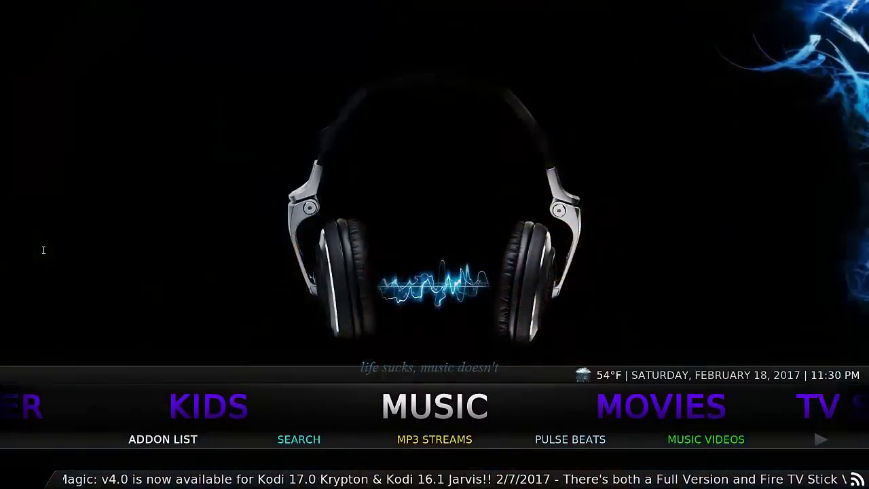
key("Right")
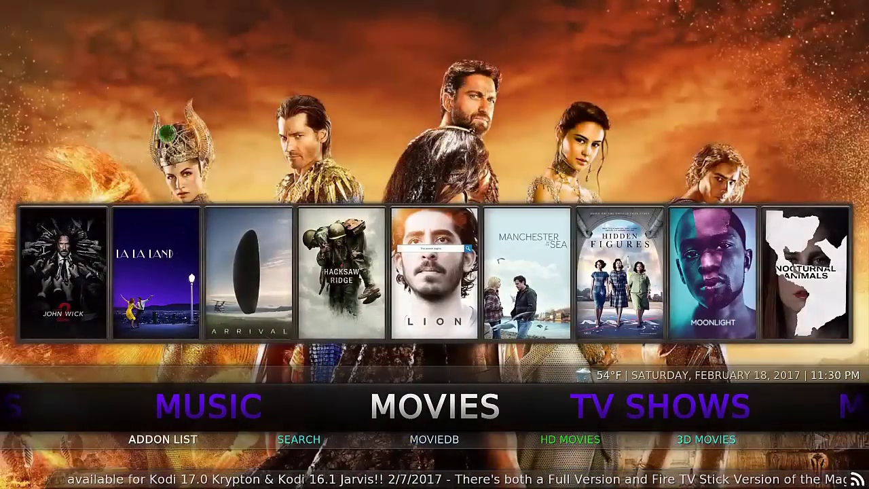
key("Right")
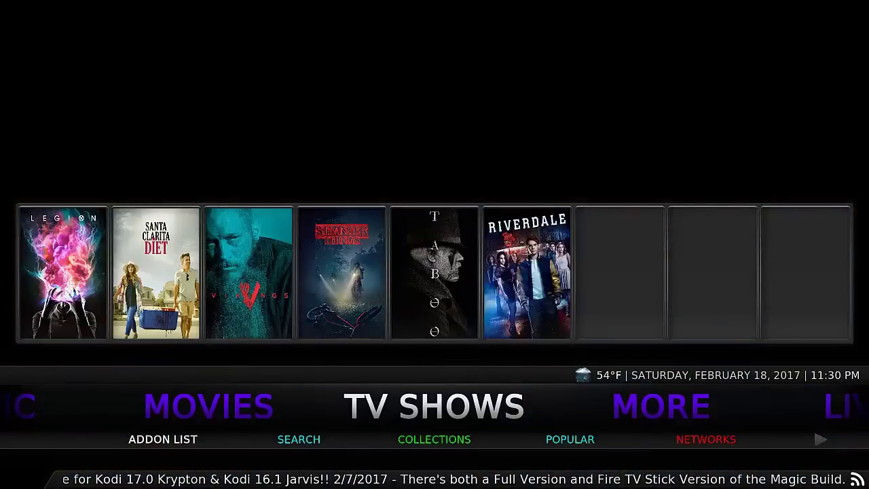
key("Right")
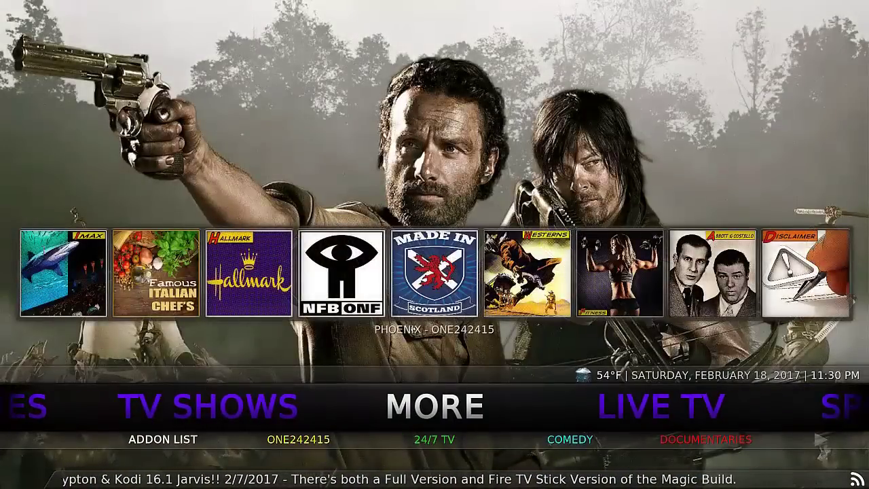
- Return to the TV Shows section and view the details of its featured shows, from Santa Clarita Diet to 24: Legacy
key("Left")
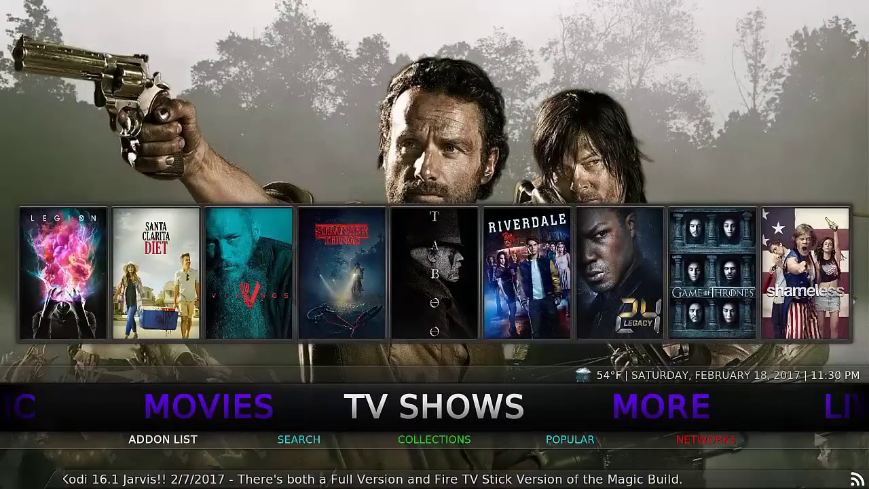
key("Up")
key("Right")
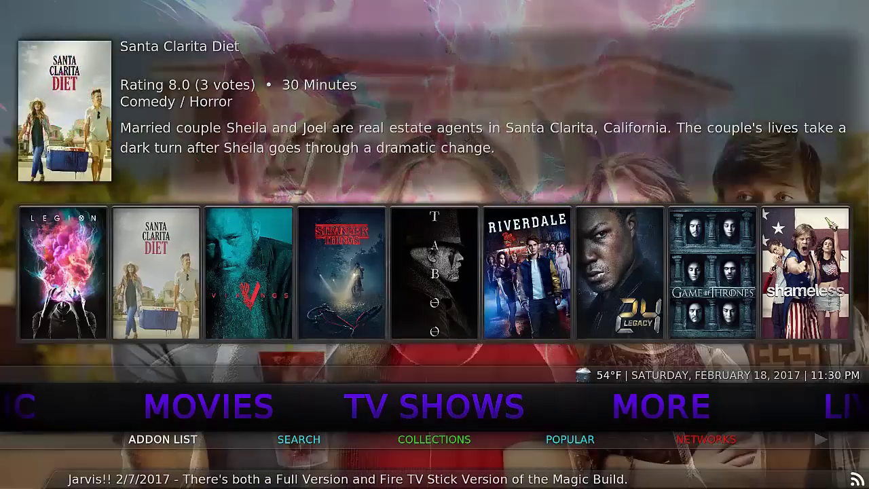
key("Right")
key("Right")
key("Right")
key("Right")
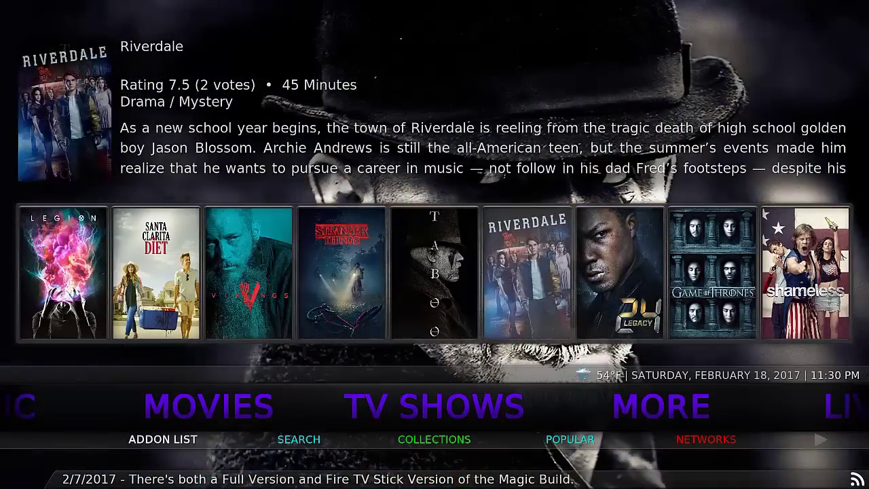
key("Right")
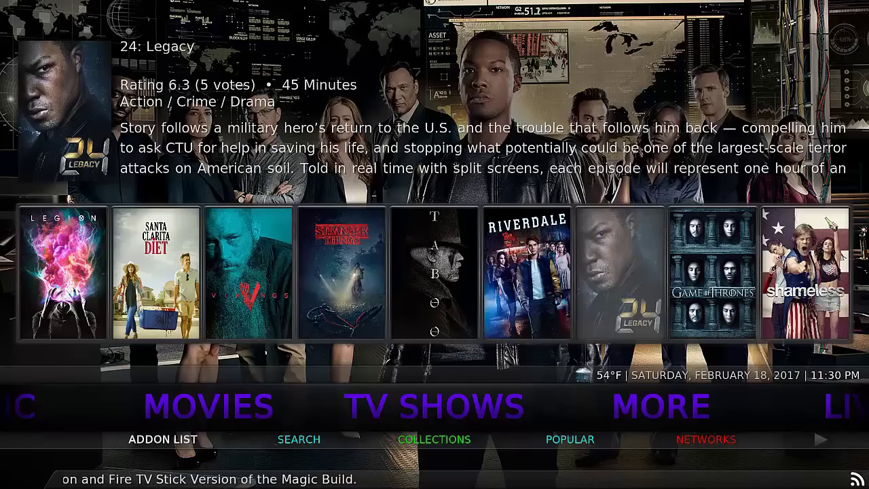
key("Left")
key("Left")
key("Left")
key("Left")
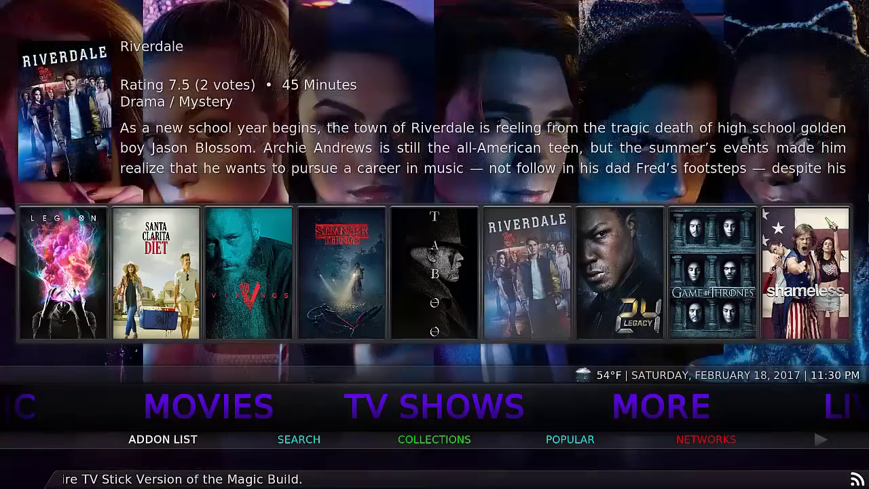
key("Down")
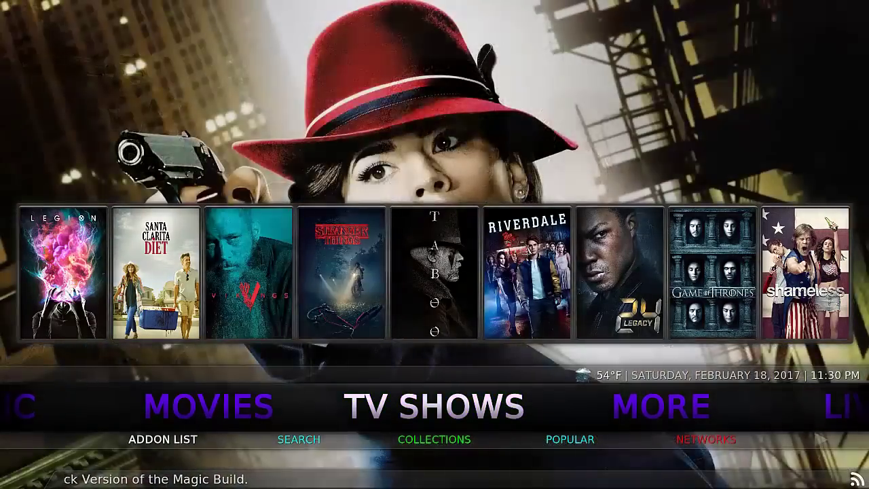
- Go to the Movies section and view the details of its featured films, including La La Land
key("Left")
key("Up")
key("Right")
key("Right")
key("Right")
key("Right")
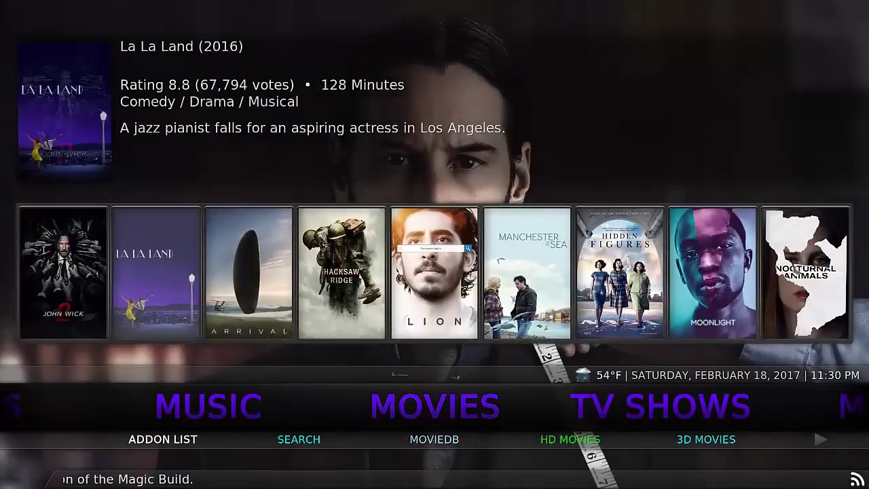
key("Down")
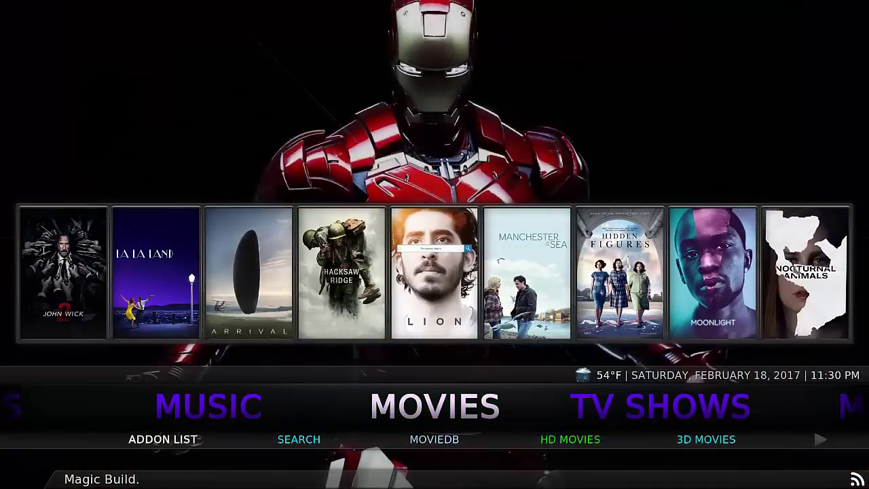
- Leave the Movies section for Music and browse the other home menu sections as far as Titan
key("Left")
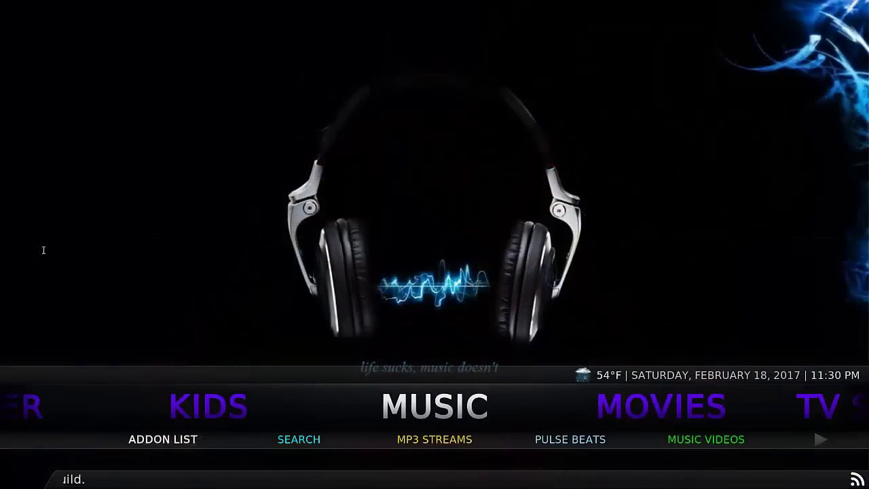
key("Left")
key("Up")
key("Right")
key("Right")
key("Right")
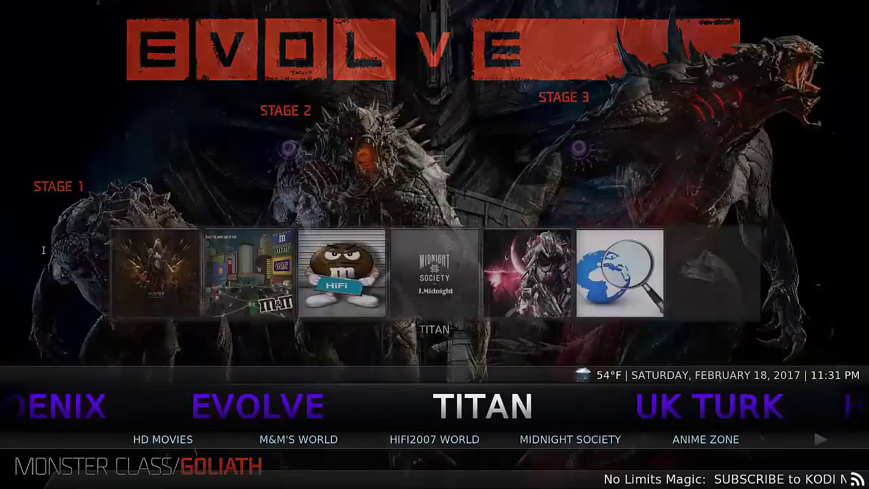
key("Right")
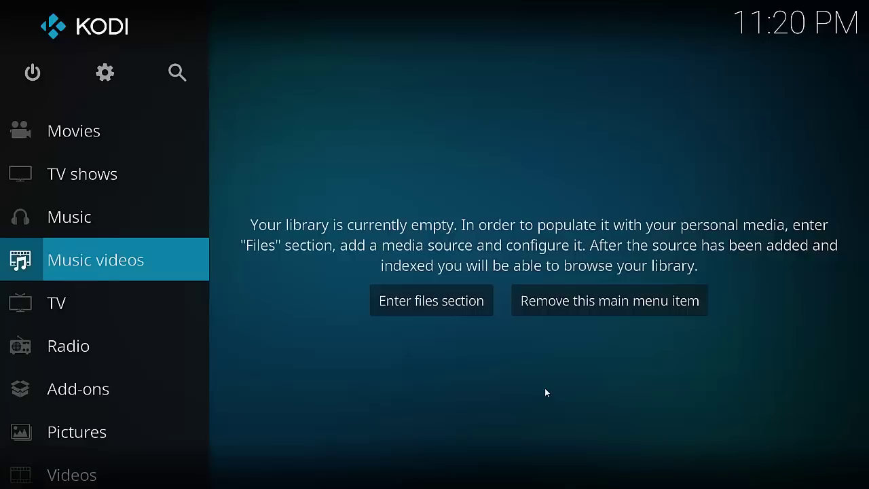
- Open the System settings category from the home screen's settings
key("Up")
key("Up")
key("Up")
key("Up")
key("Right")
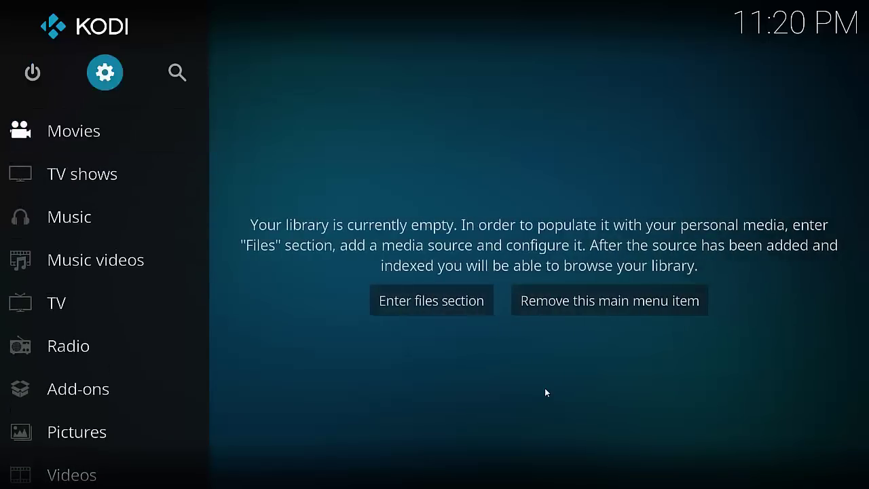
key("Return")
key("Down")
key("Right")
key("Right")
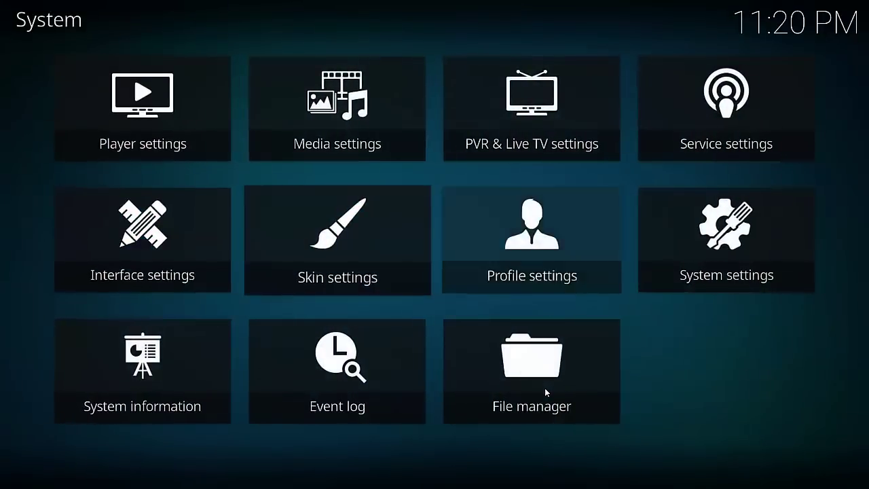
key("Right")
key("Return")
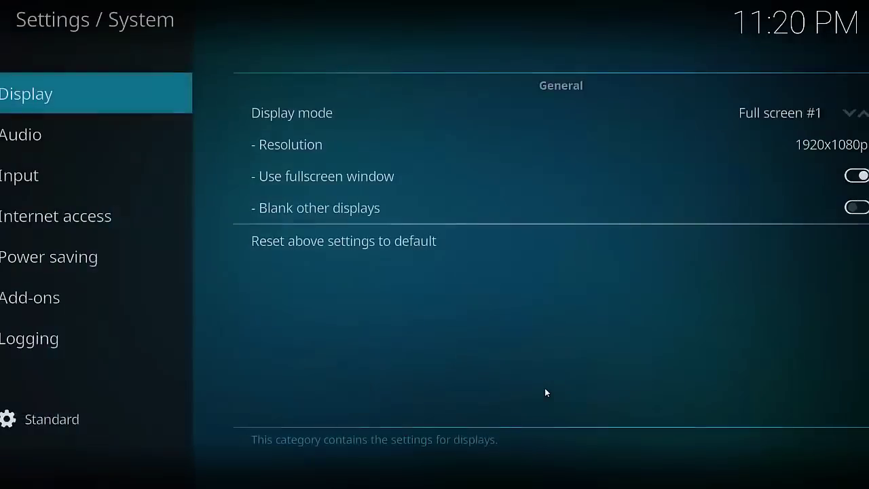
- Allow add-on installation from unknown sources in the Add-ons settings and accept the warning
key("Down")
key("Down")
key("Down")
key("Down")
key("Down")
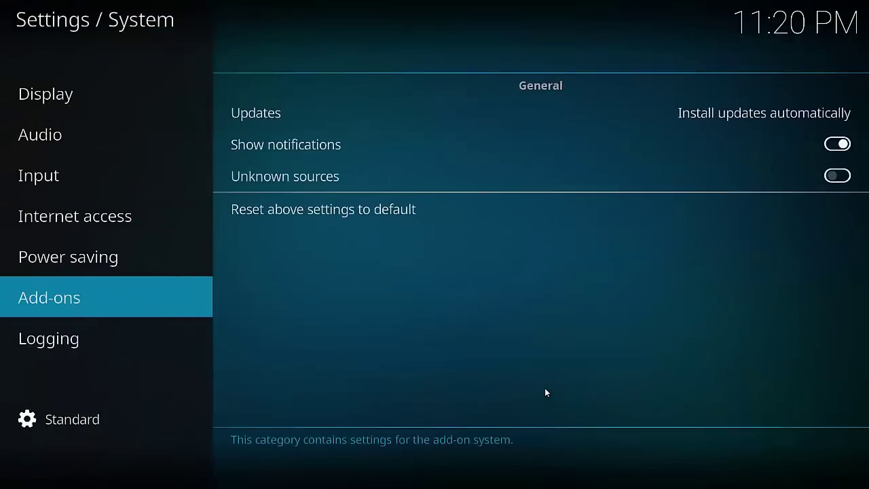
key("Right")
key("Down")
key("Down")
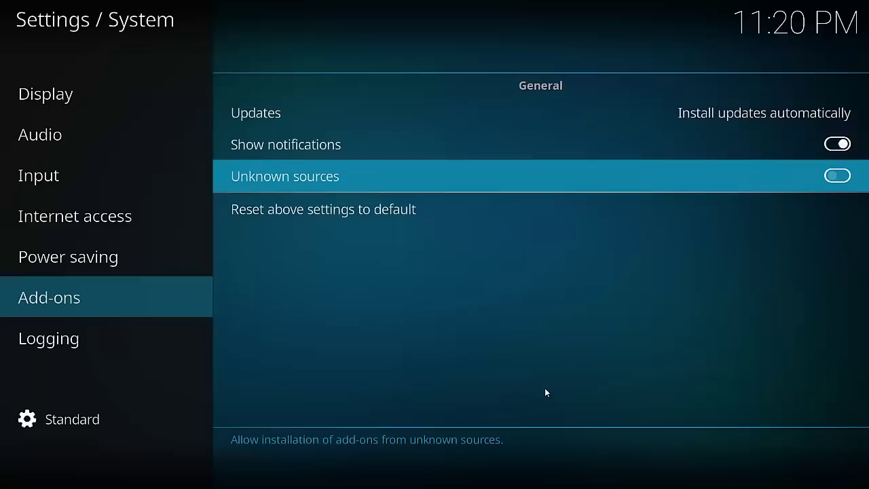
key("Return")
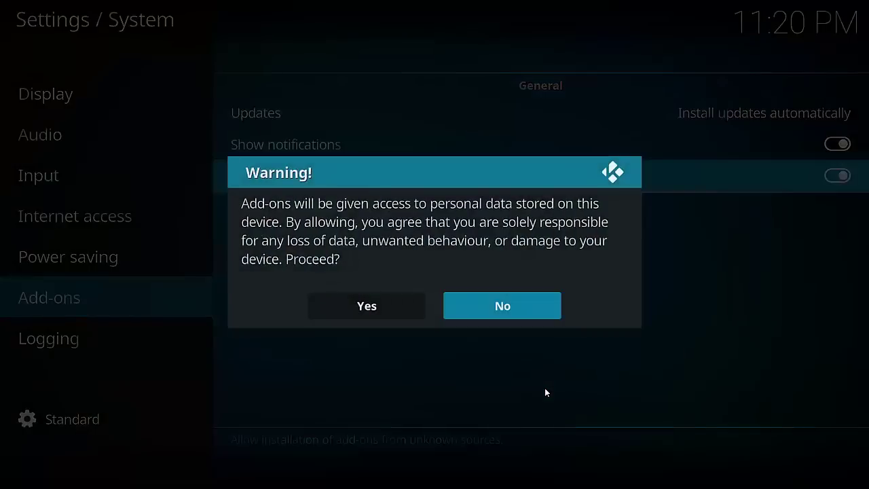
key("Left")
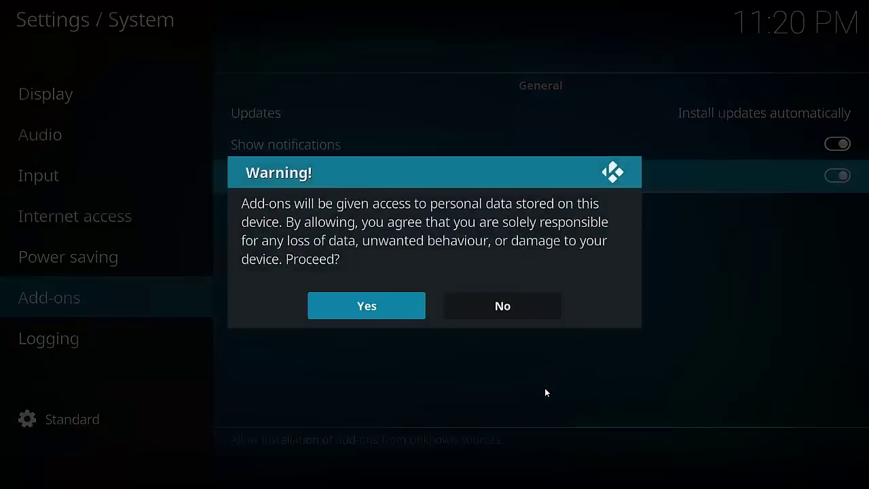
key("Return")
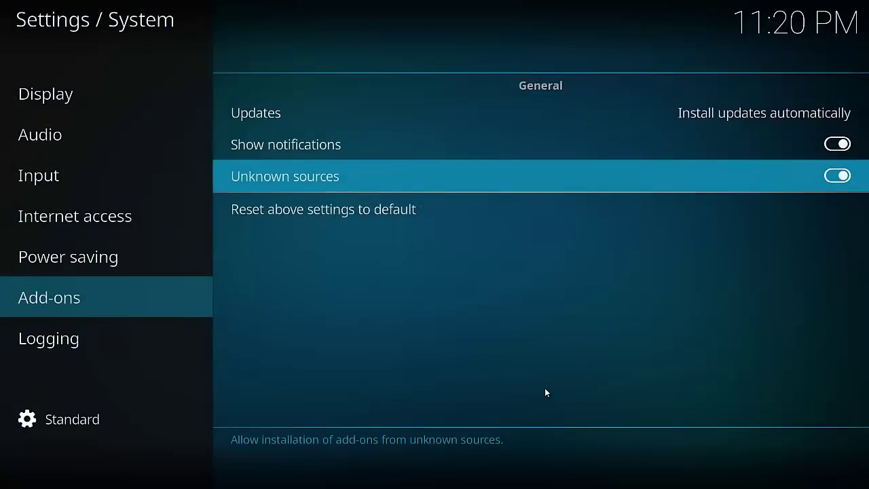
key("Escape")
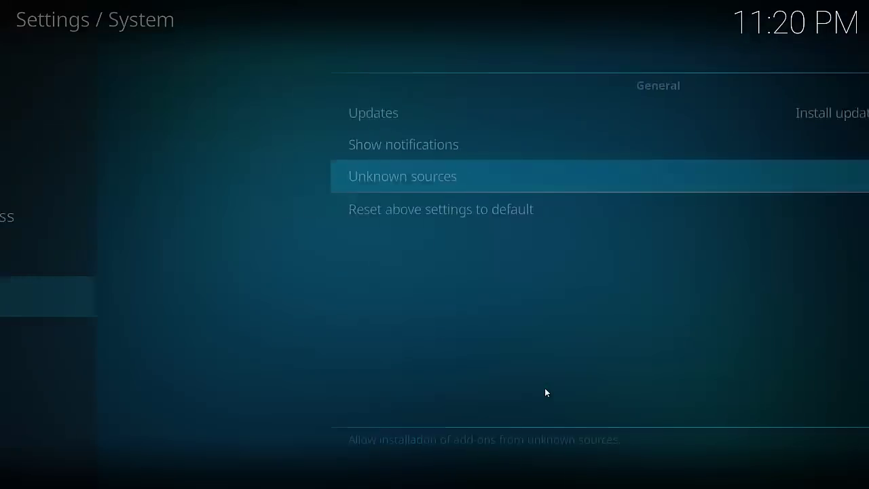
key("Left")
key("Down")
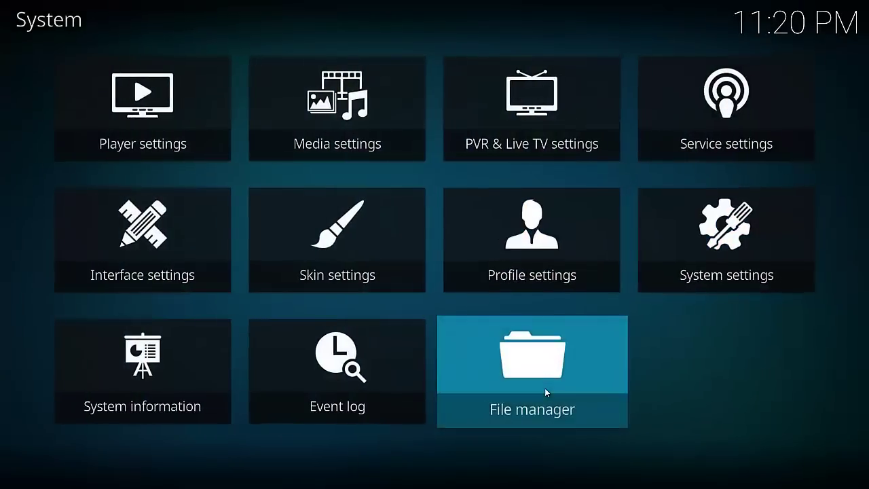
key("Return")
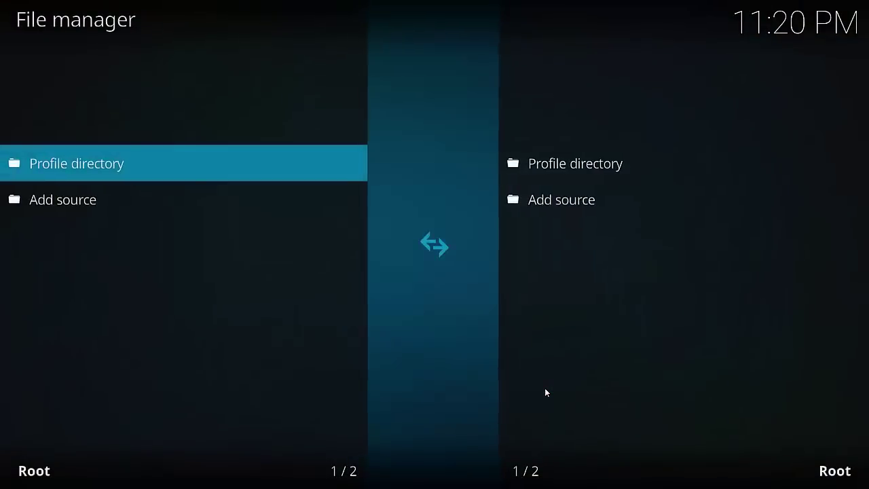
key("Down")
key("Return")
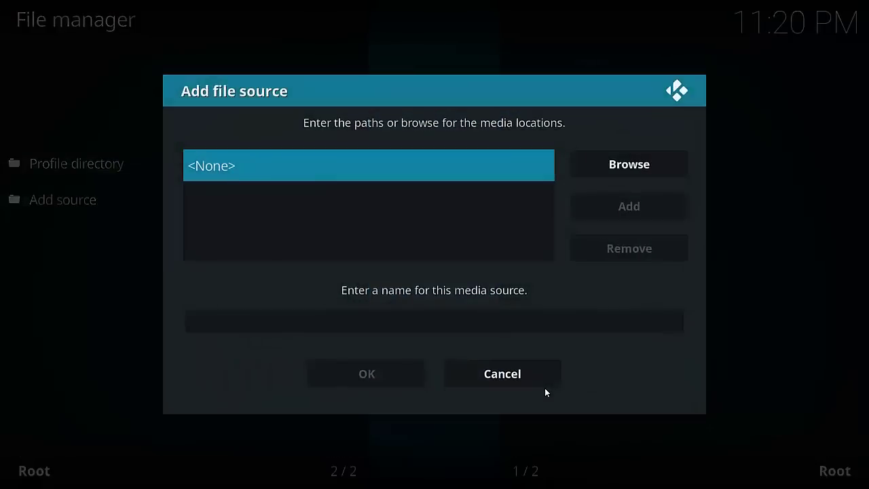
key("Return")
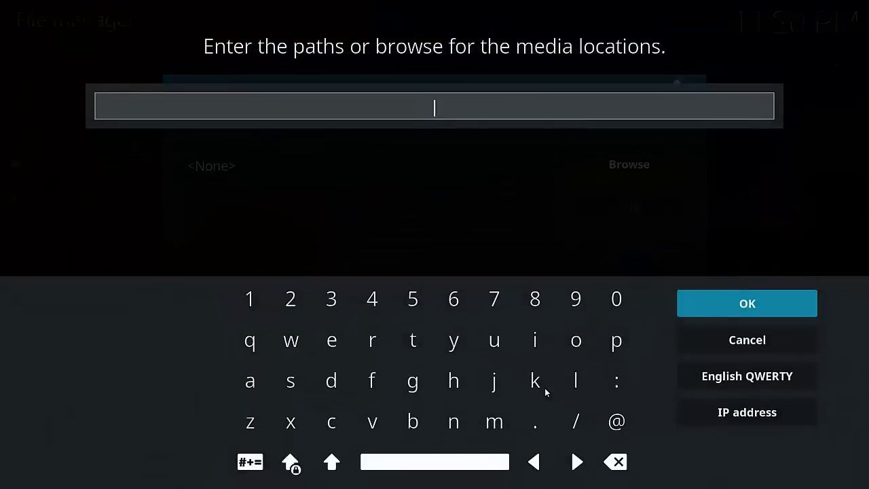
type("http://kodinolimits.com/kodi/")
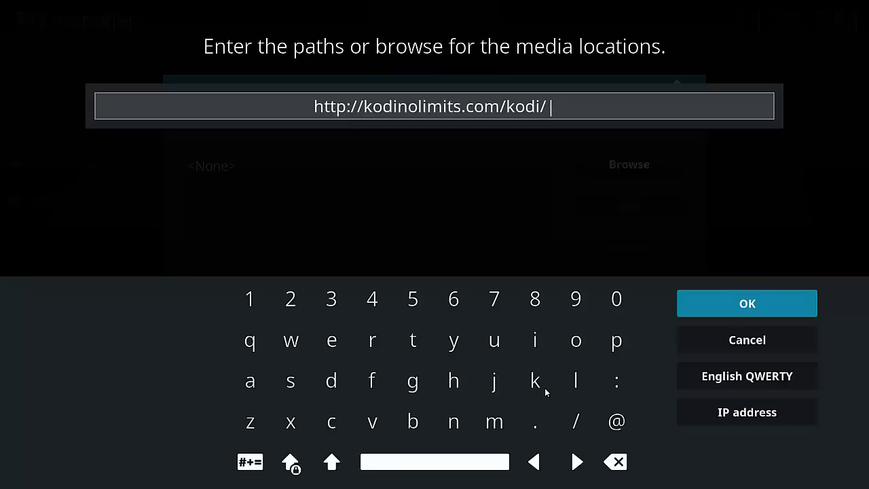
key("Return")
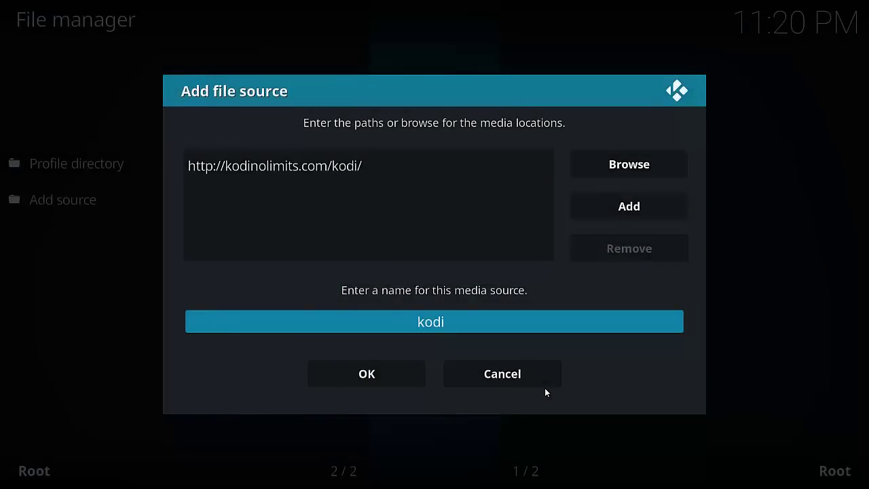
key("Down")
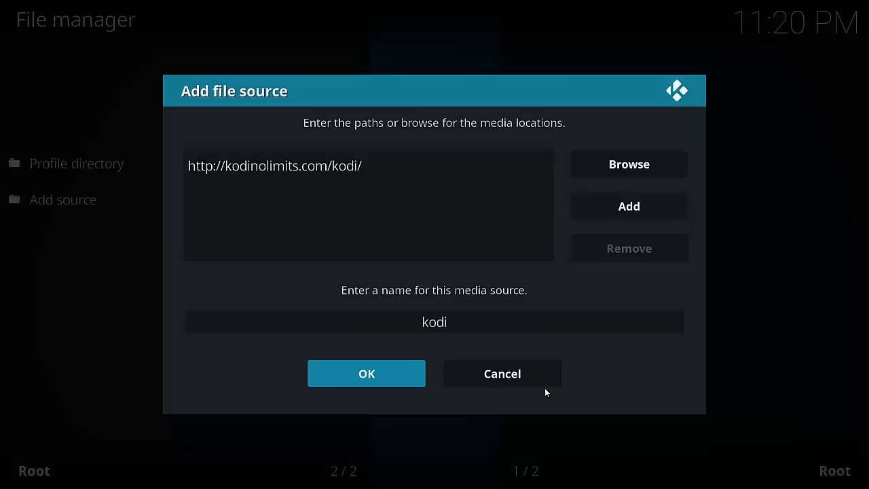
key("Return")
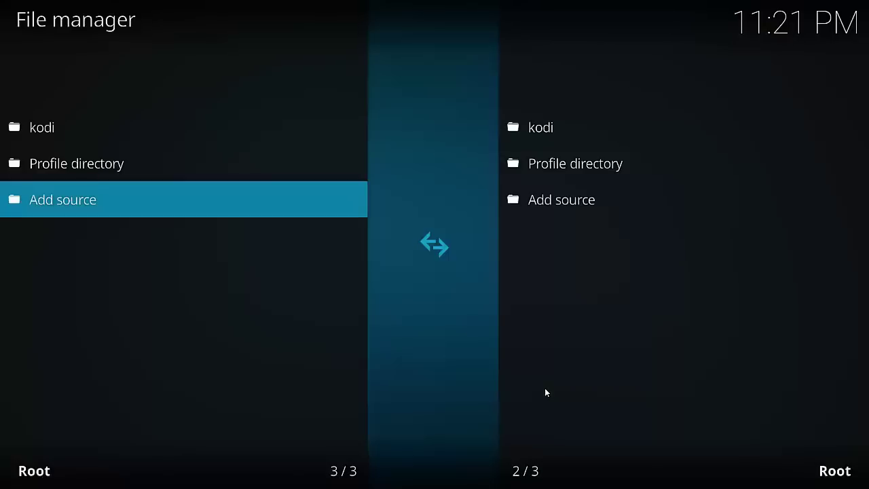
- Return to the home screen and open the add-on browser from the Add-ons section
key("Escape")
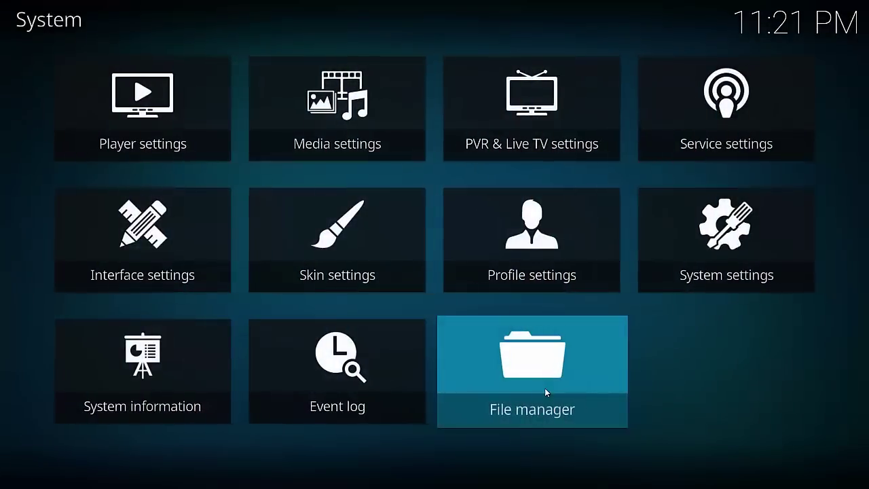
key("Return")
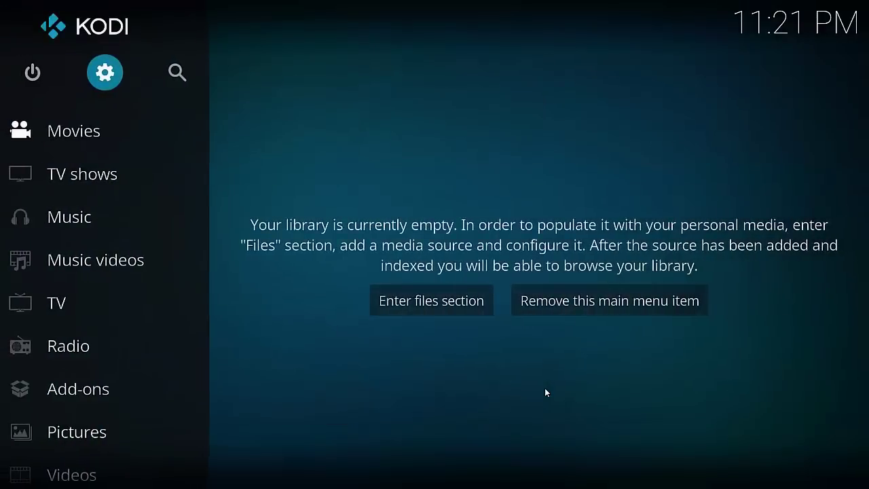
key("Down")
key("Down")
key("Down")
key("Down")
key("Down")
key("Down")
key("Down")
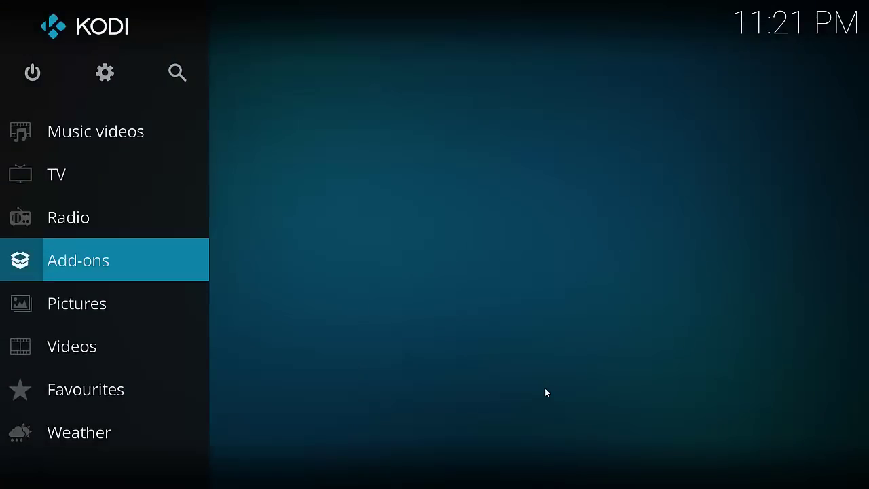
key("Return")
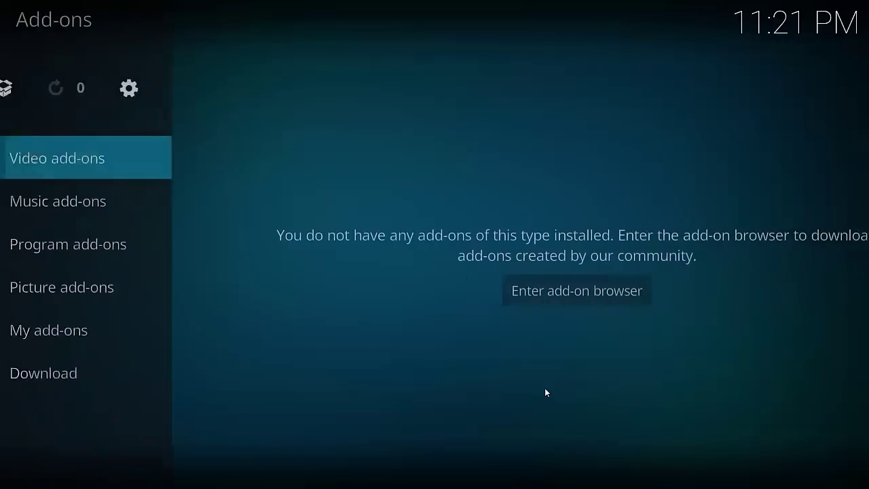
key("Up")
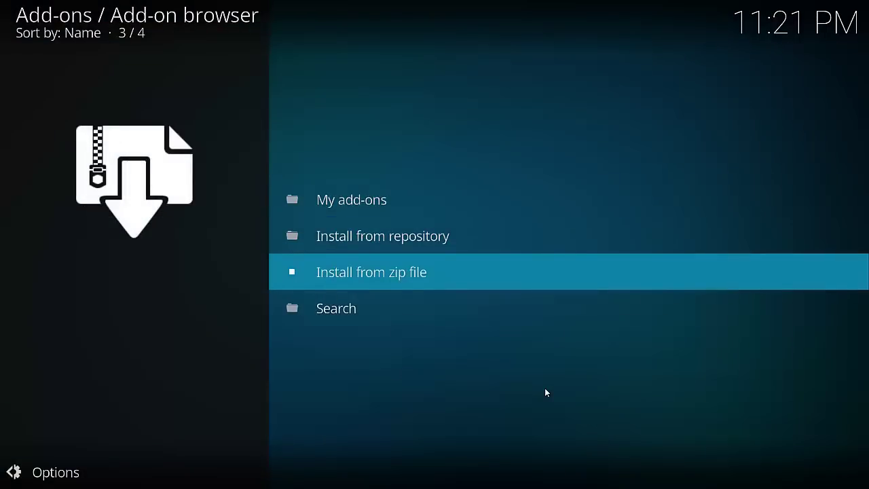
- Start an installation from a zip file and open the kodi source
key("Return")
key("Down")
key("Down")
key("Down")
key("Down")
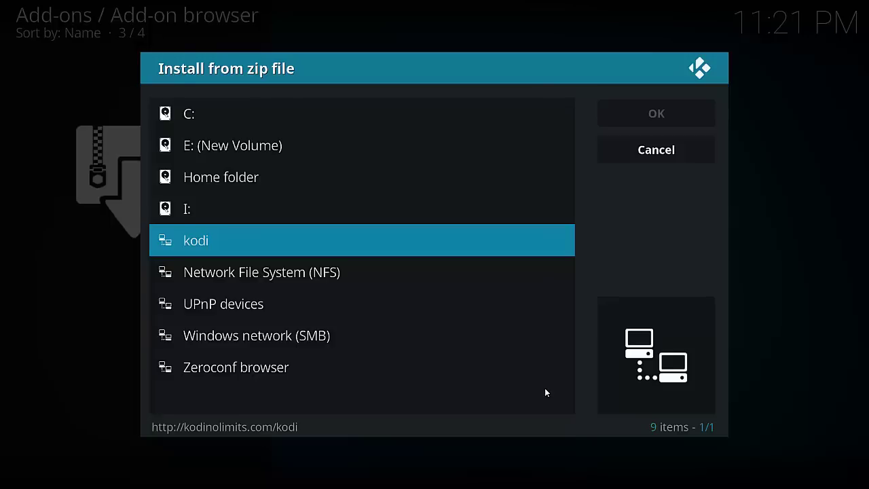
key("Return")
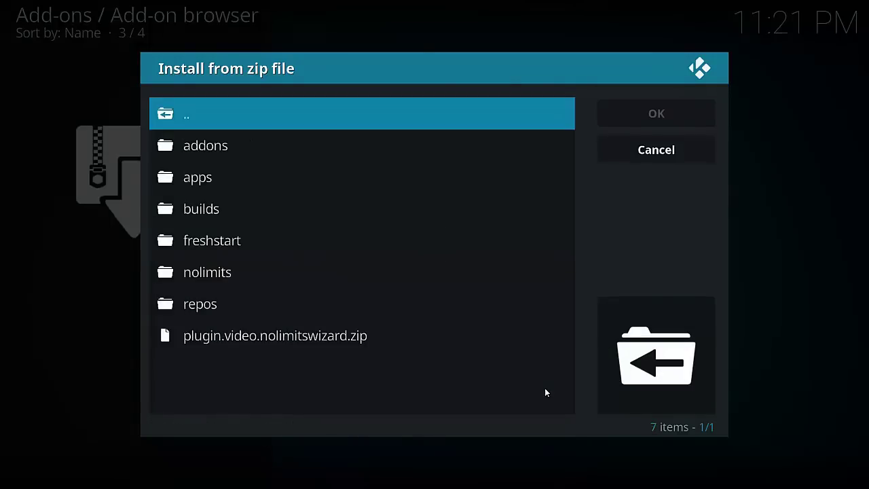
- Install the add-on from plugin.video.nolimitswizard.zip
key("Down")
key("Down")
key("Down")
key("Down")
key("Down")
key("Down")
key("Down")
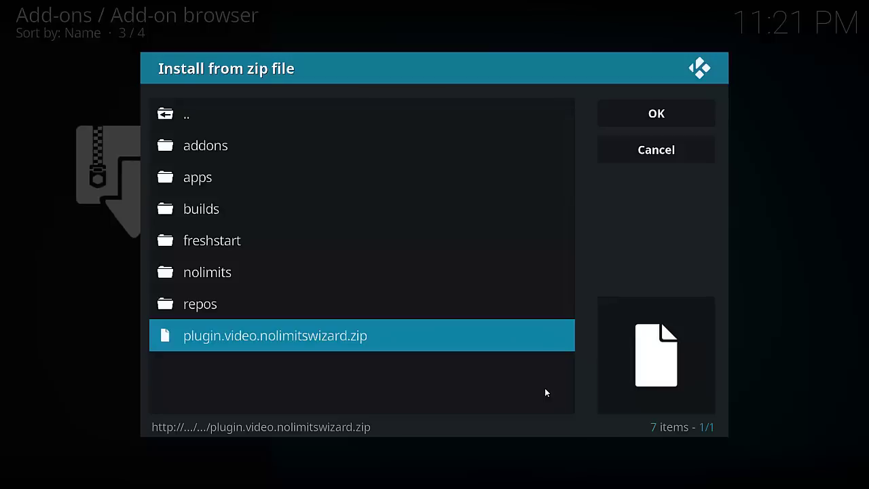
key("Return")
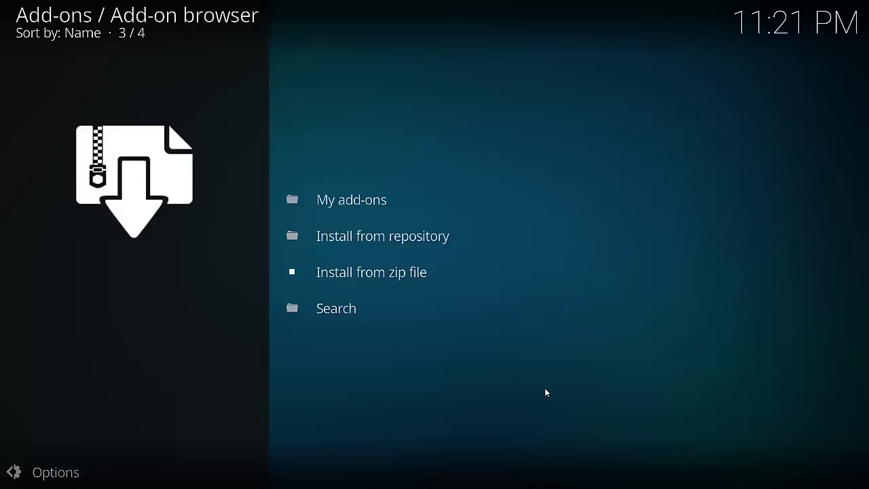
key("Down")
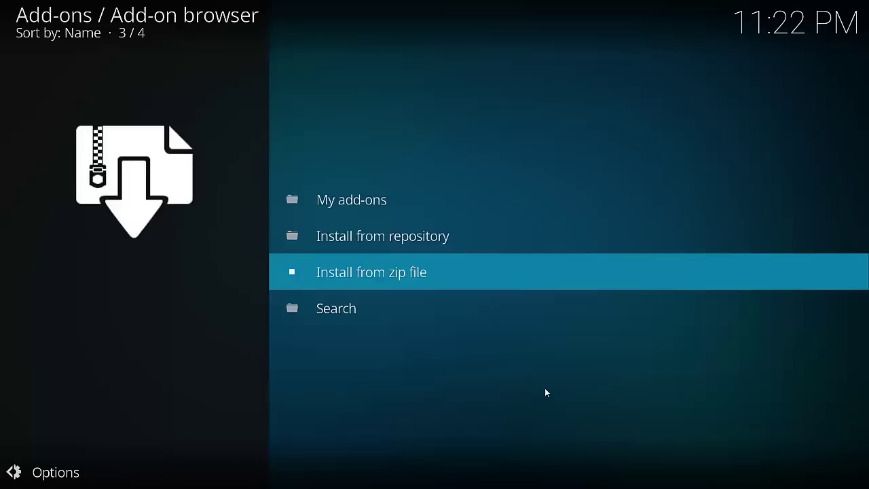
- Leave the add-on browser and open No Limits Wizard from the program add-ons
key("Escape")
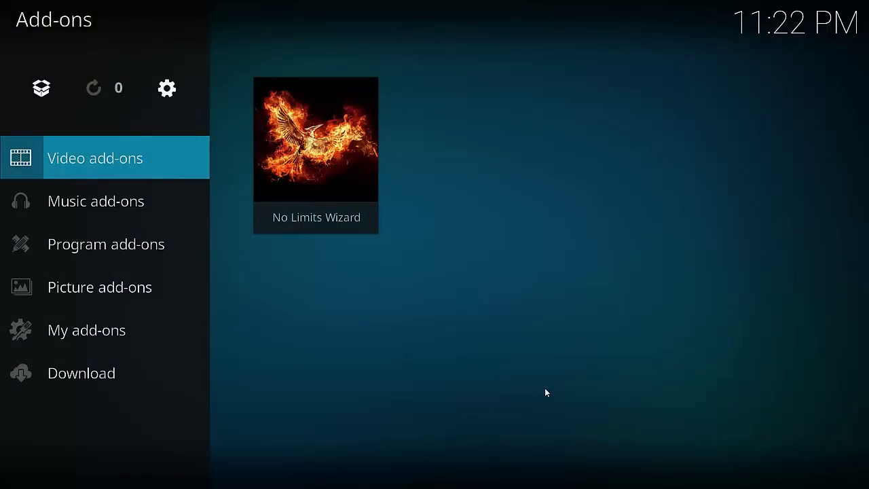
key("Down")
key("Down")
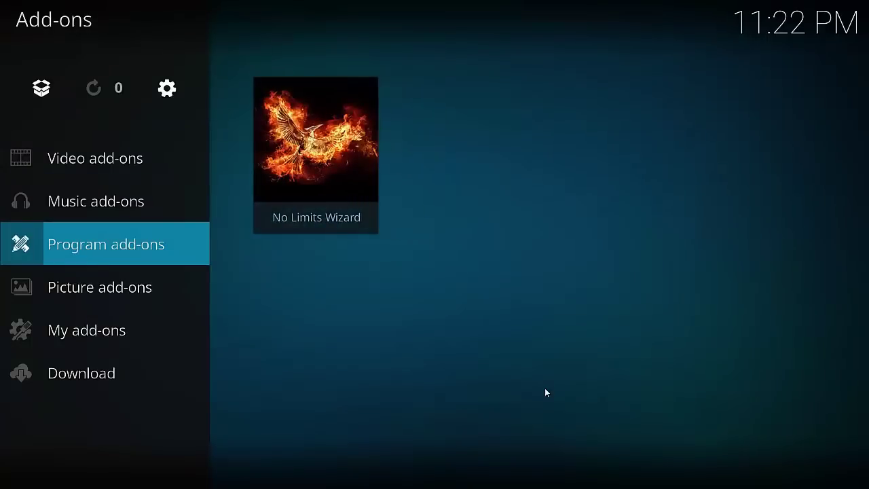
key("Right")
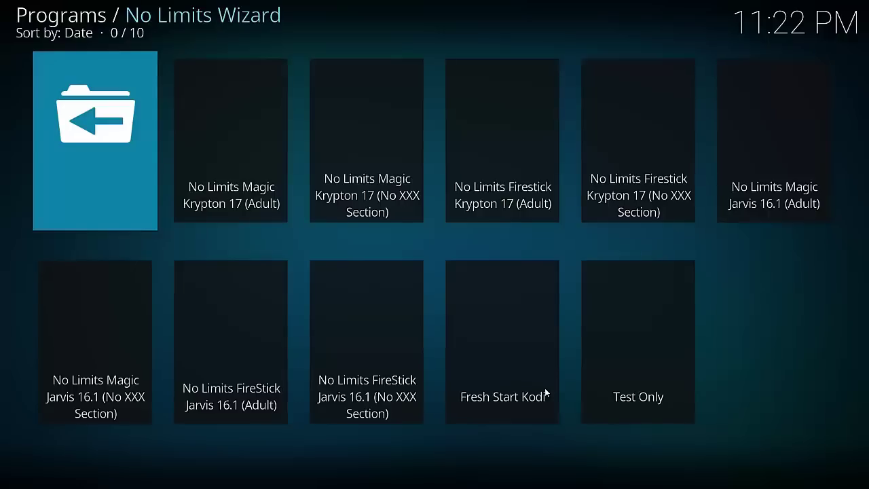
- Look through the Krypton 17 builds and start downloading No Limits Magic Krypton 17 (No XXX Section)
key("Right")
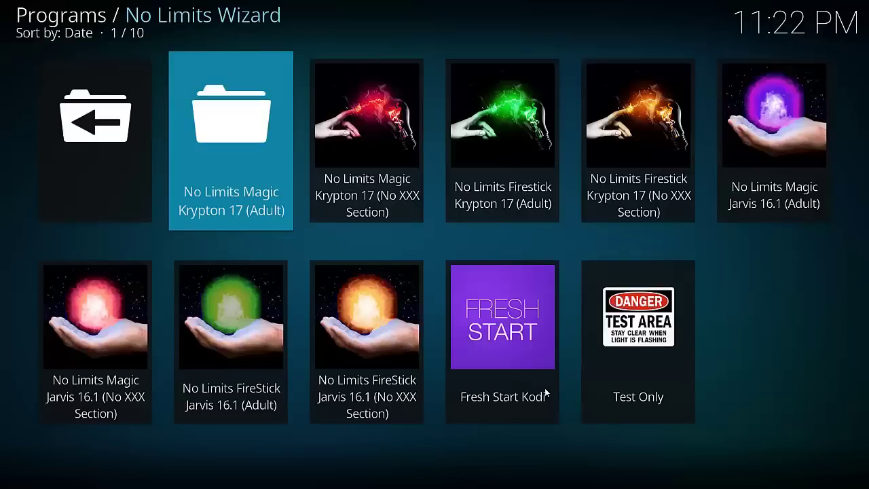
key("Right")
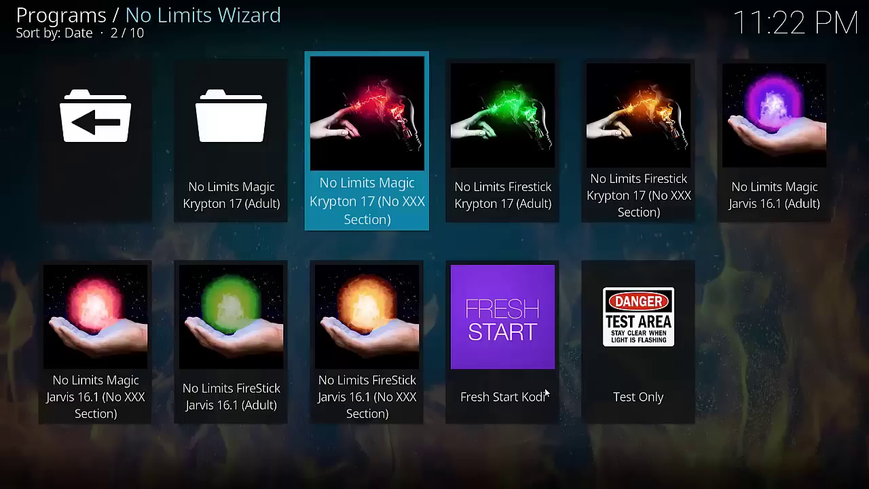
key("Right")
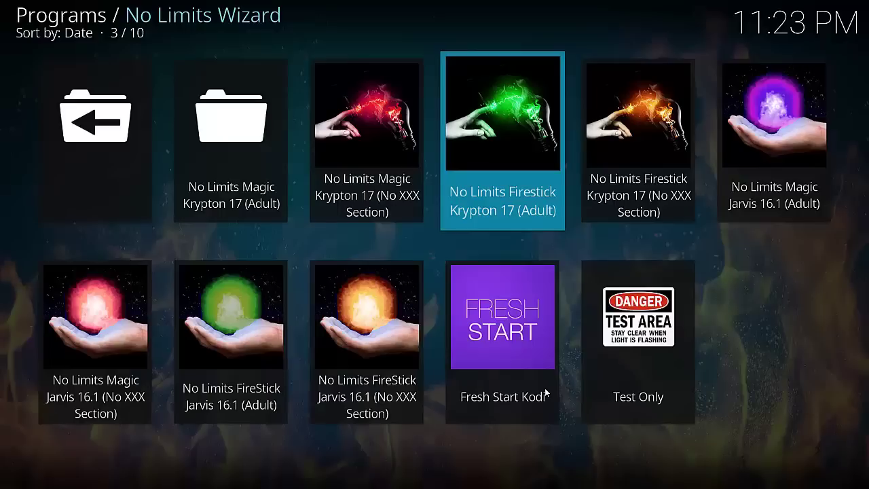
key("Right")
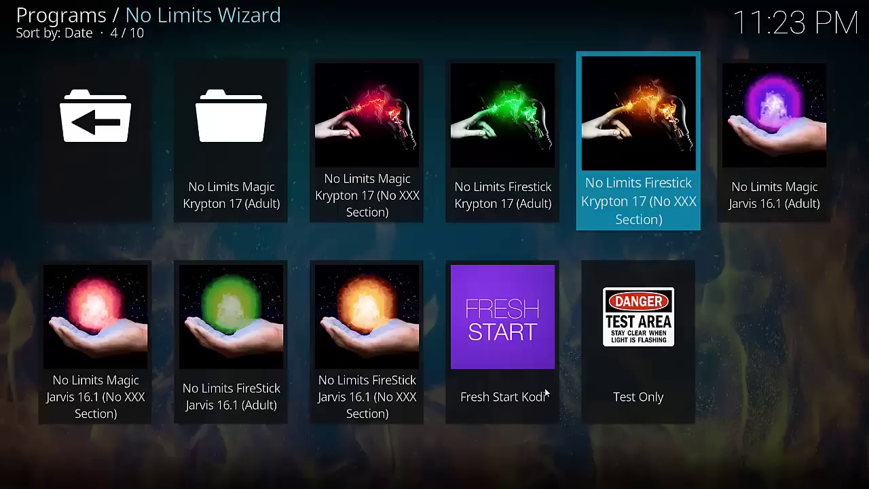
key("Right")
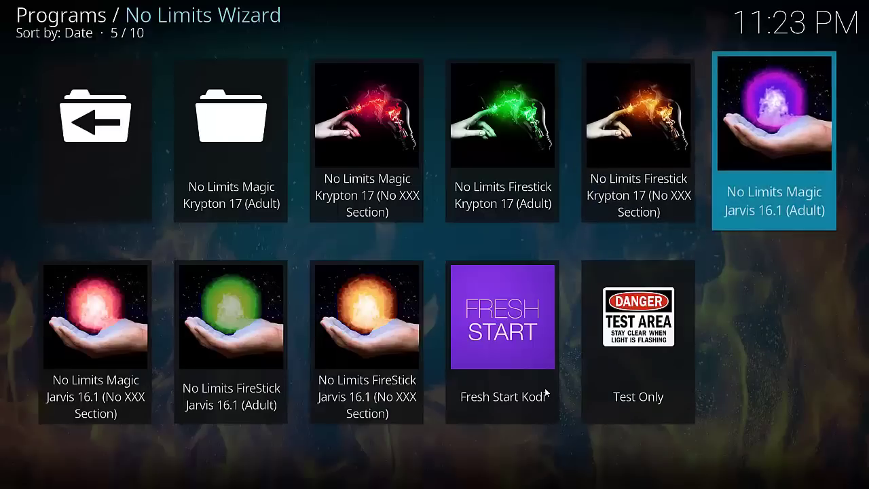
key("Left")
key("Left")
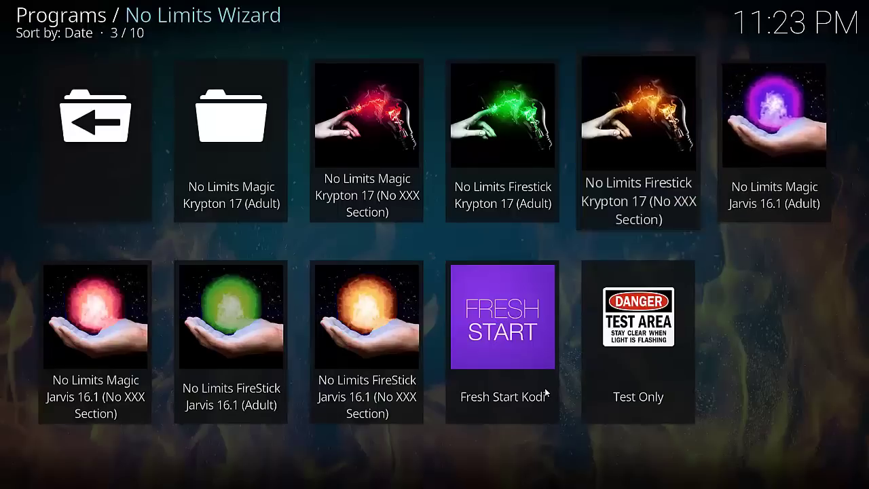
key("Left")
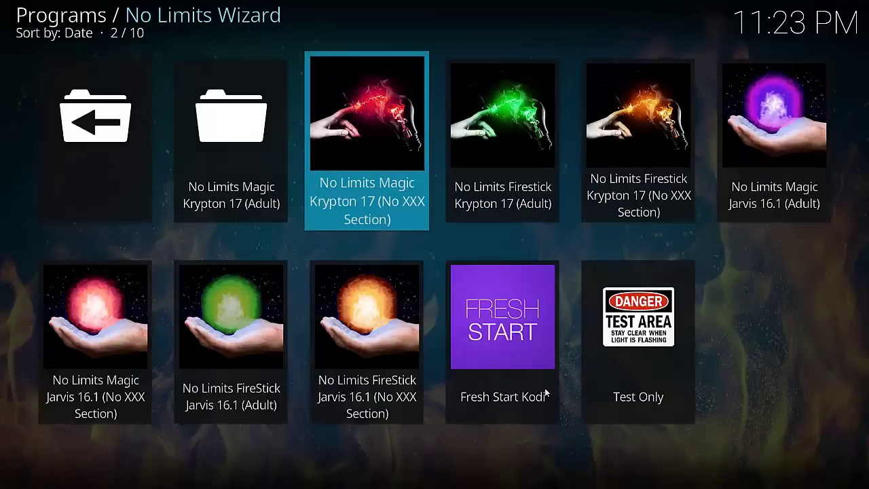
key("Return")
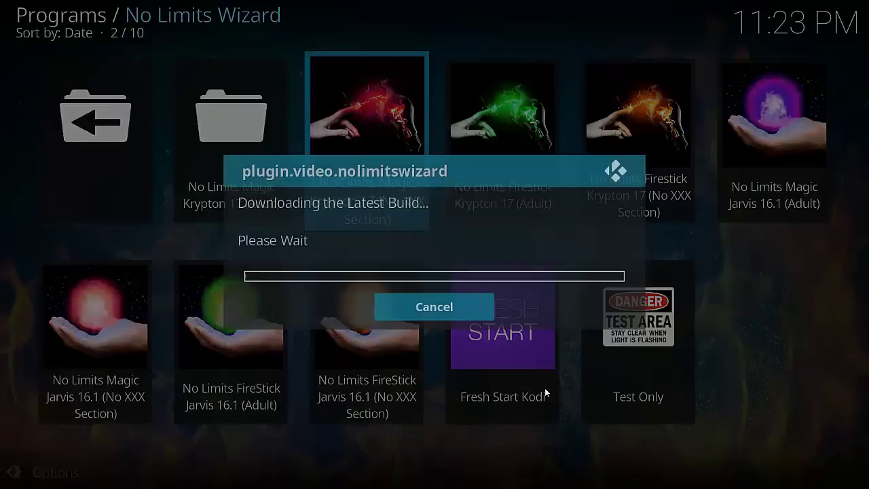